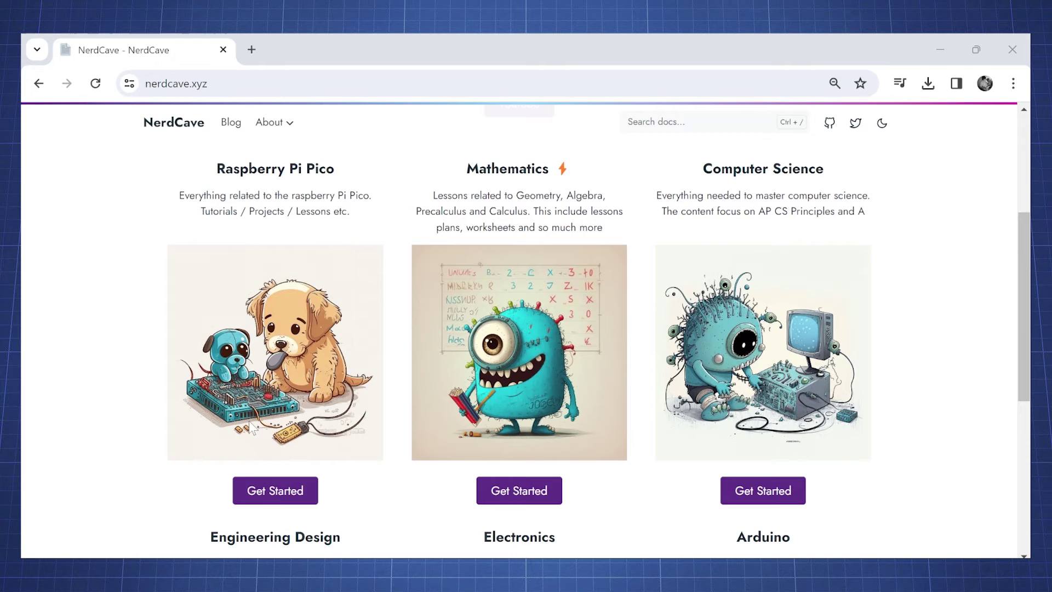
Download adafruit_hid.rar from the NerdCave Joystick Mouse tutorial's GitHub library folder
{"action": "left_click", "coordinate": [276, 491]}
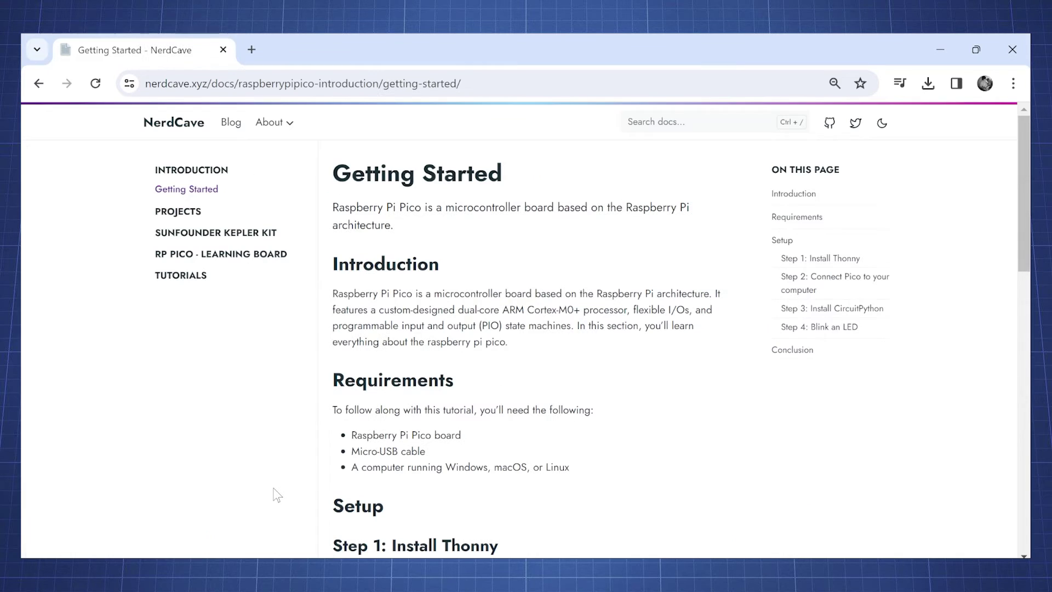
{"action": "left_click", "coordinate": [196, 277]}
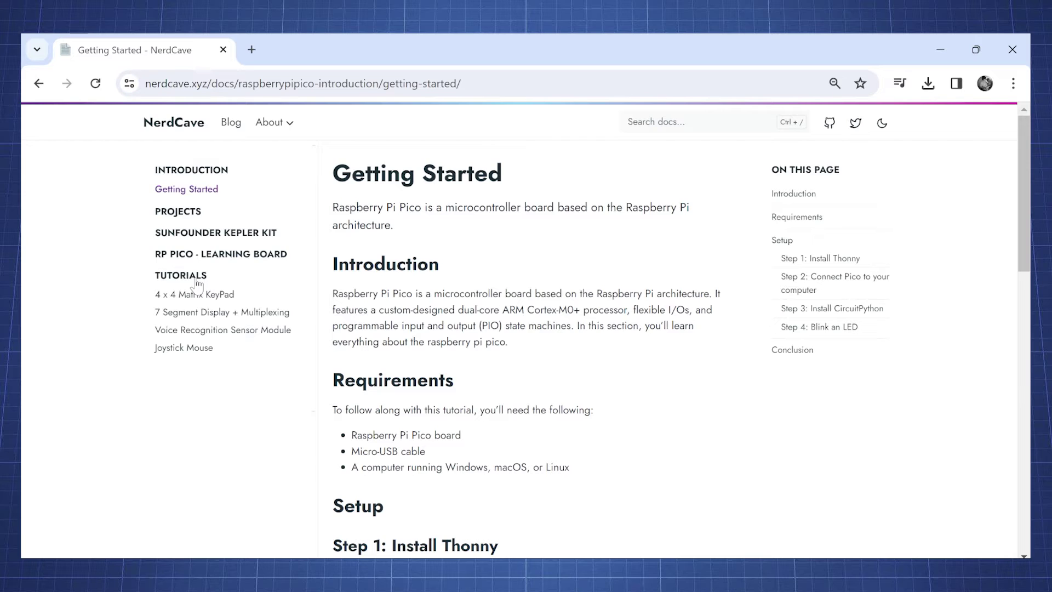
{"action": "left_click", "coordinate": [184, 348]}
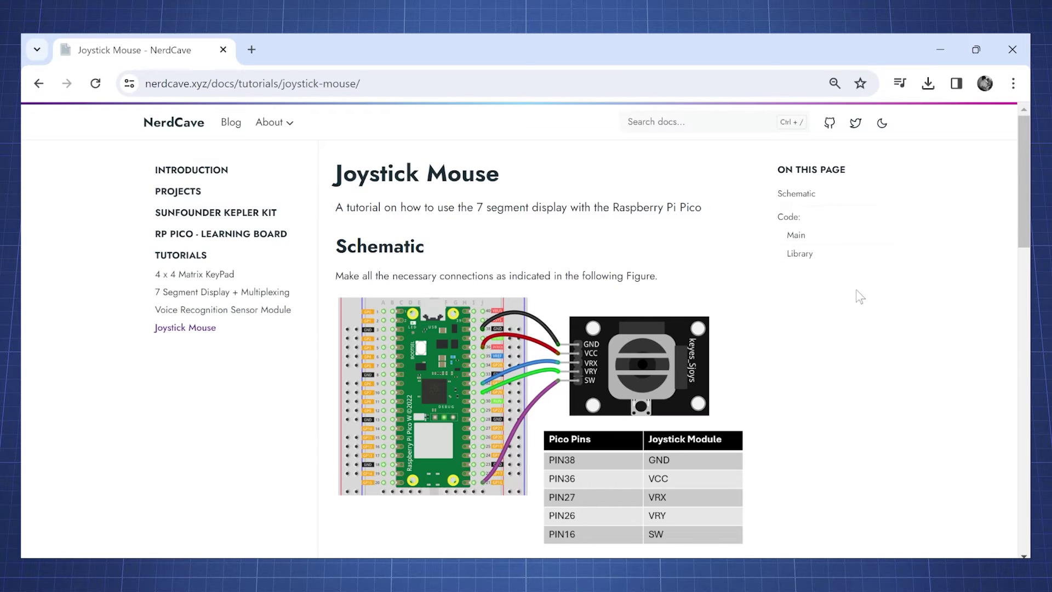
{"action": "left_click", "coordinate": [799, 254]}
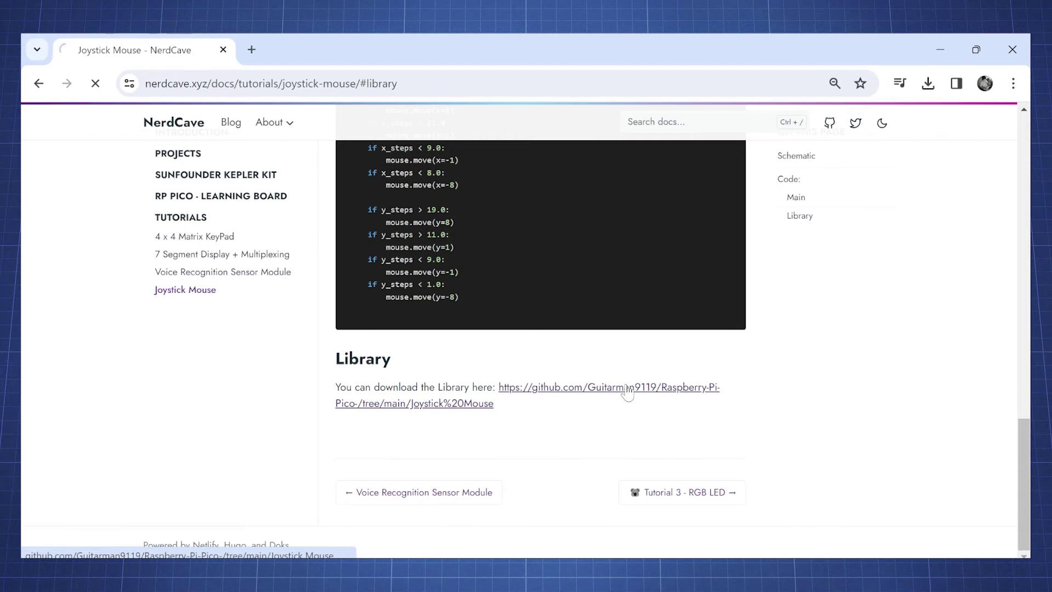
{"action": "left_click", "coordinate": [289, 336]}
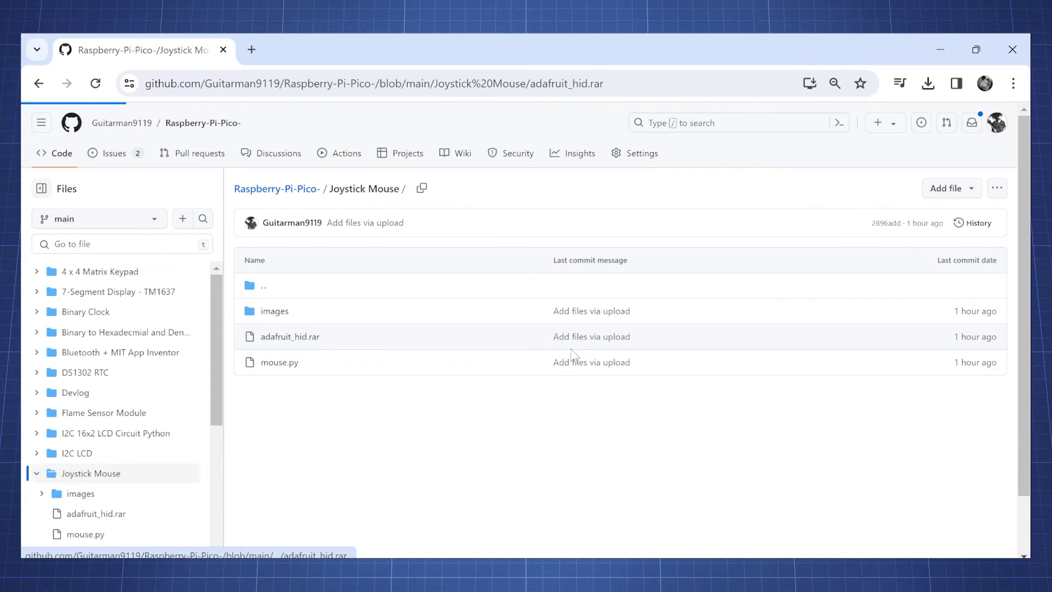
{"action": "left_click", "coordinate": [954, 261]}
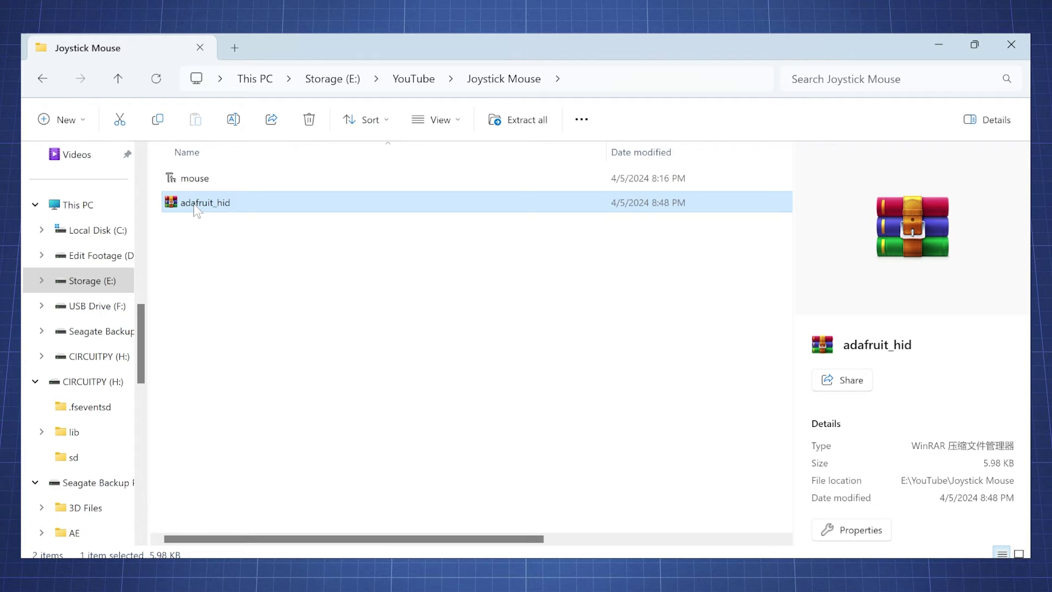
Extract the adafruit_hid.rar archive into an adafruit_hid folder and open it
{"action": "right_click", "coordinate": [185, 202]}
{"action": "left_click", "coordinate": [255, 265]}
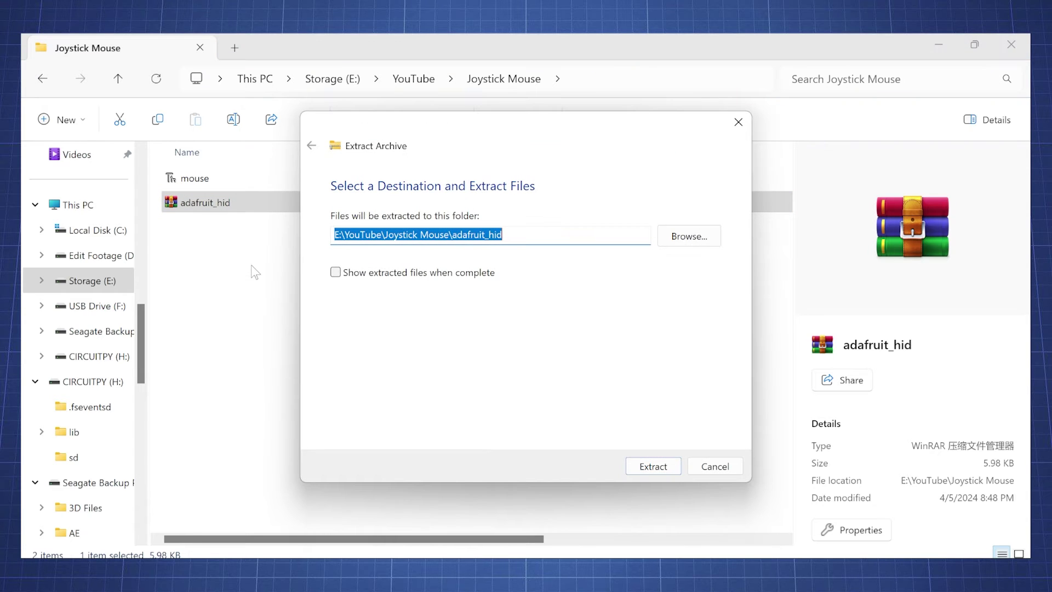
{"action": "left_click", "coordinate": [633, 464]}
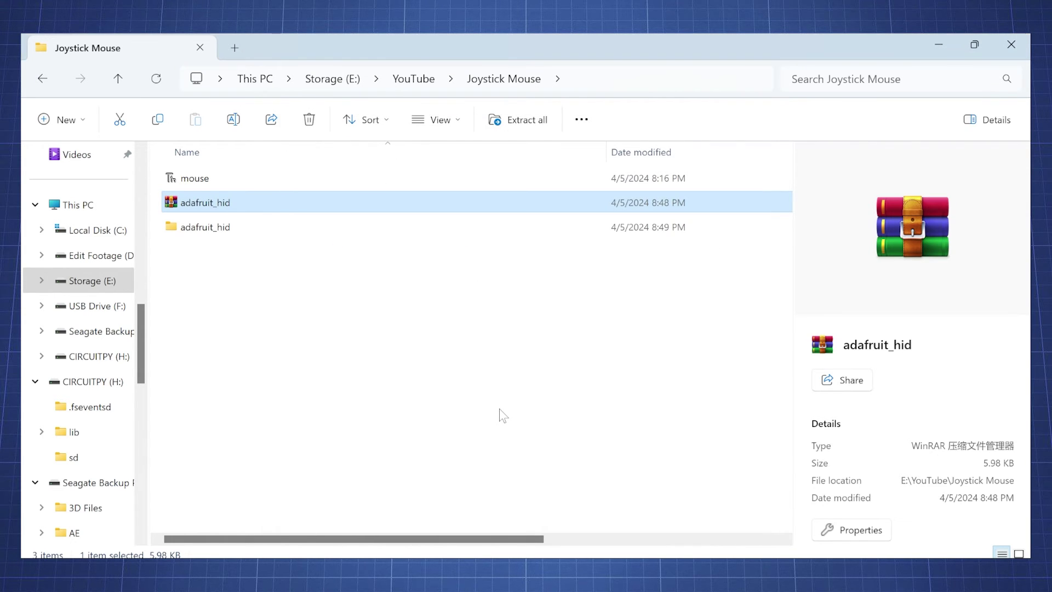
{"action": "left_click", "coordinate": [501, 411]}
{"action": "double_click", "coordinate": [205, 227]}
Copy the inner adafruit_hid folder and paste it into the lib folder on CIRCUITPY (H:)
{"action": "right_click", "coordinate": [206, 178]}
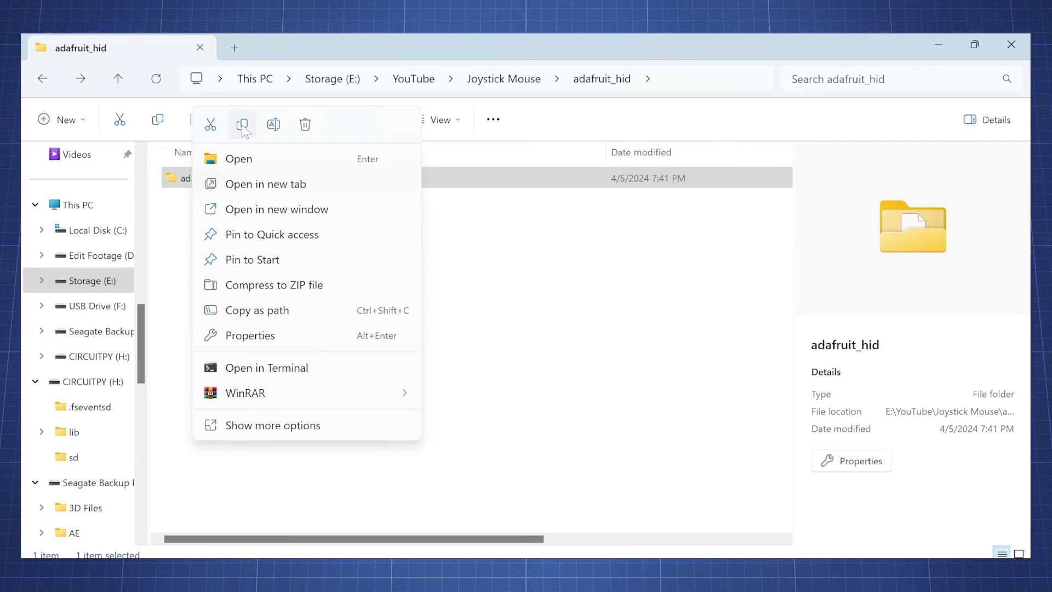
{"action": "left_click", "coordinate": [243, 125]}
{"action": "left_click", "coordinate": [298, 412]}
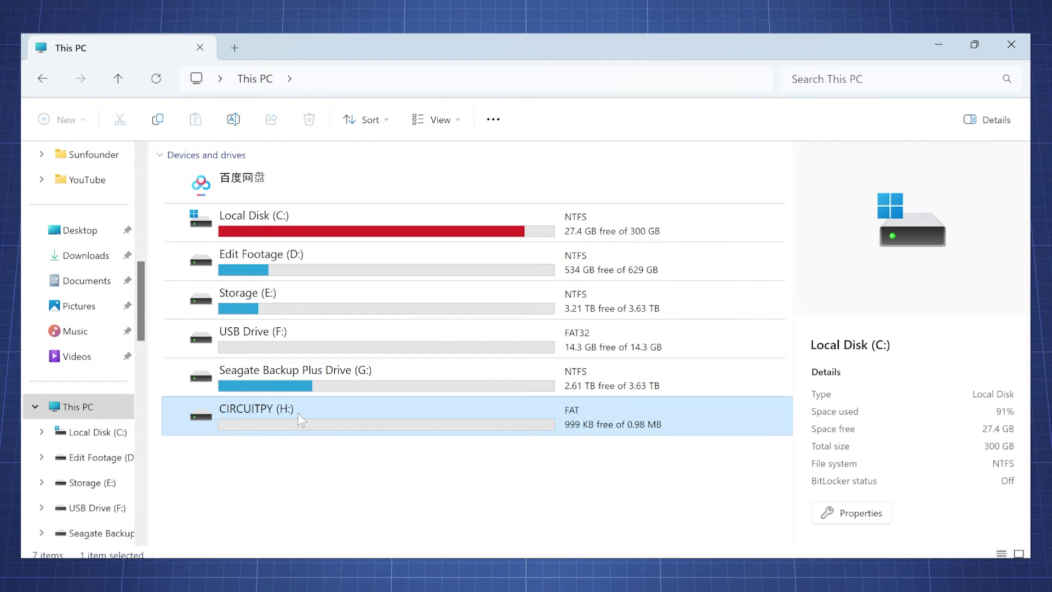
{"action": "double_click", "coordinate": [298, 413]}
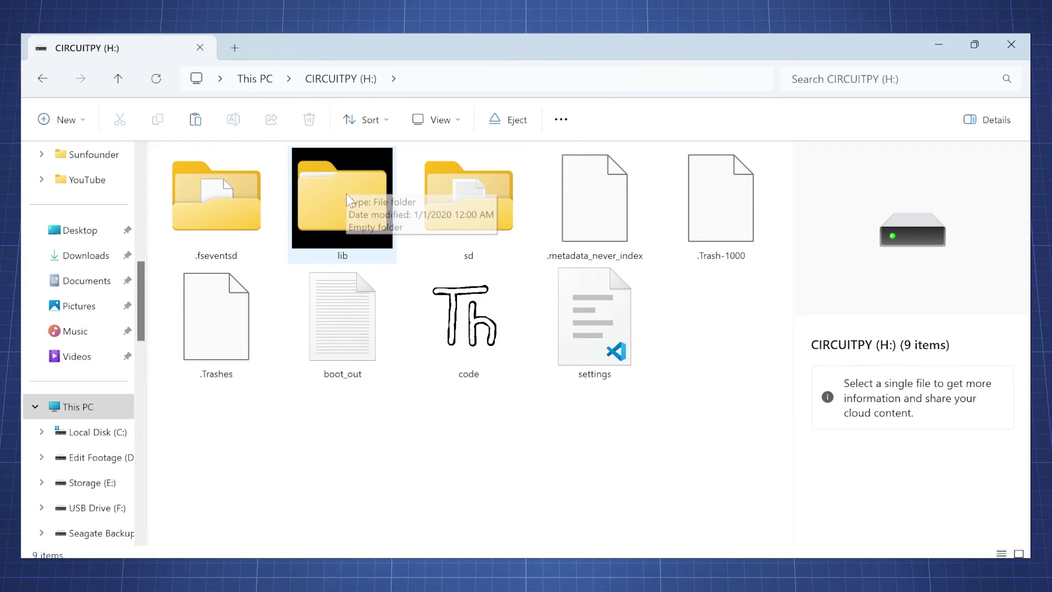
{"action": "double_click", "coordinate": [342, 216]}
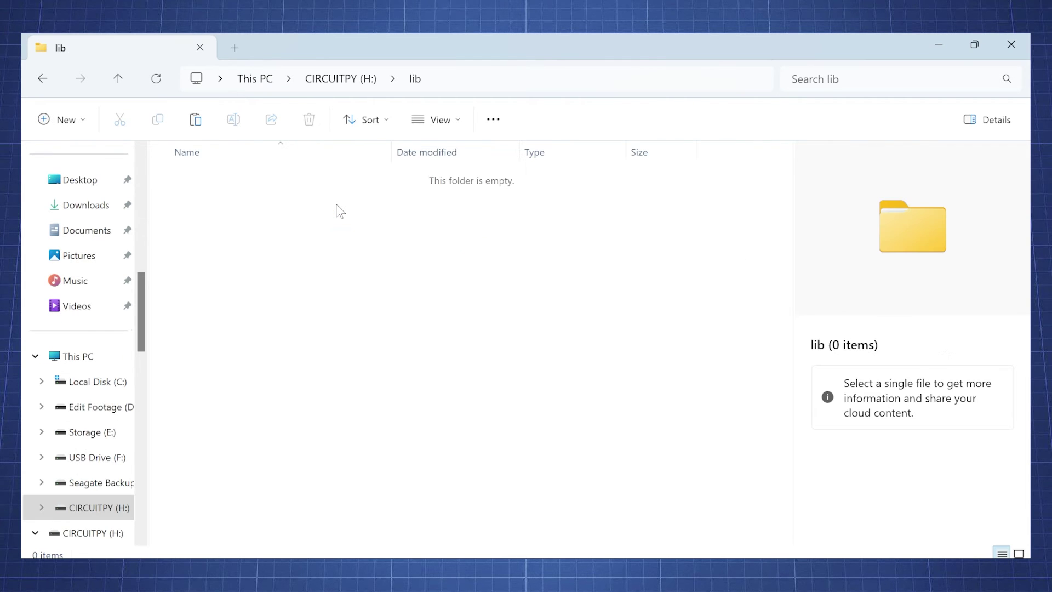
{"action": "right_click", "coordinate": [339, 211]}
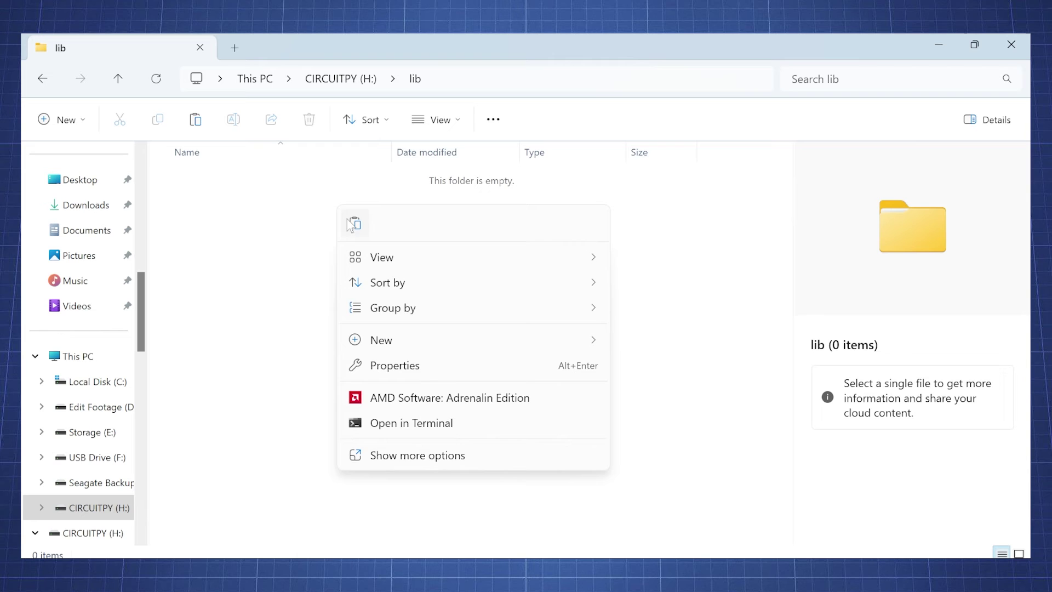
{"action": "left_click", "coordinate": [354, 224]}
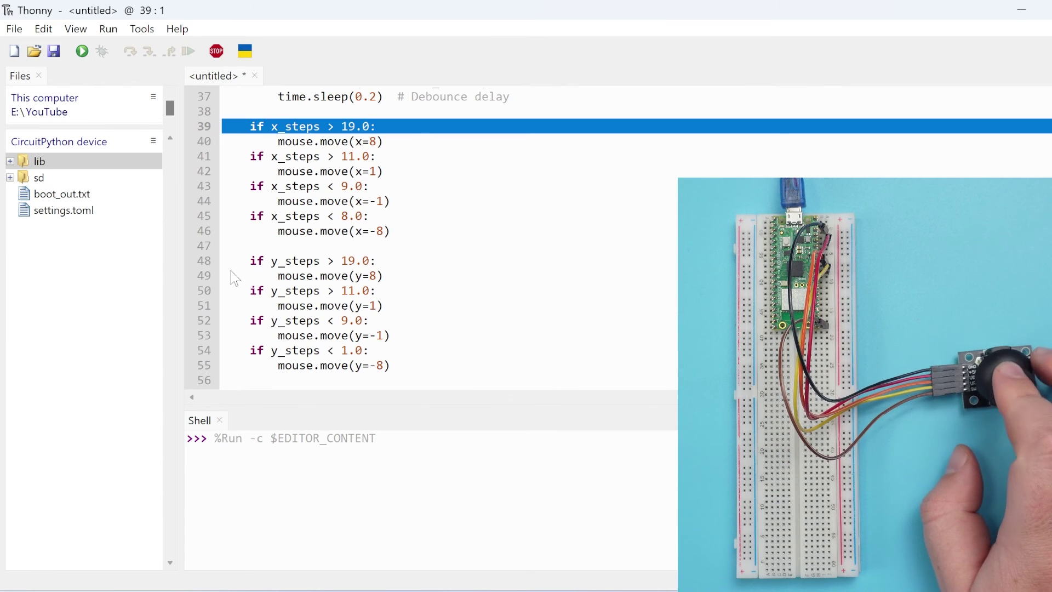
Highlight the y_steps movement check and the line moving the mouse by y=8
{"action": "left_click", "coordinate": [232, 261]}
{"action": "left_click", "coordinate": [233, 276]}
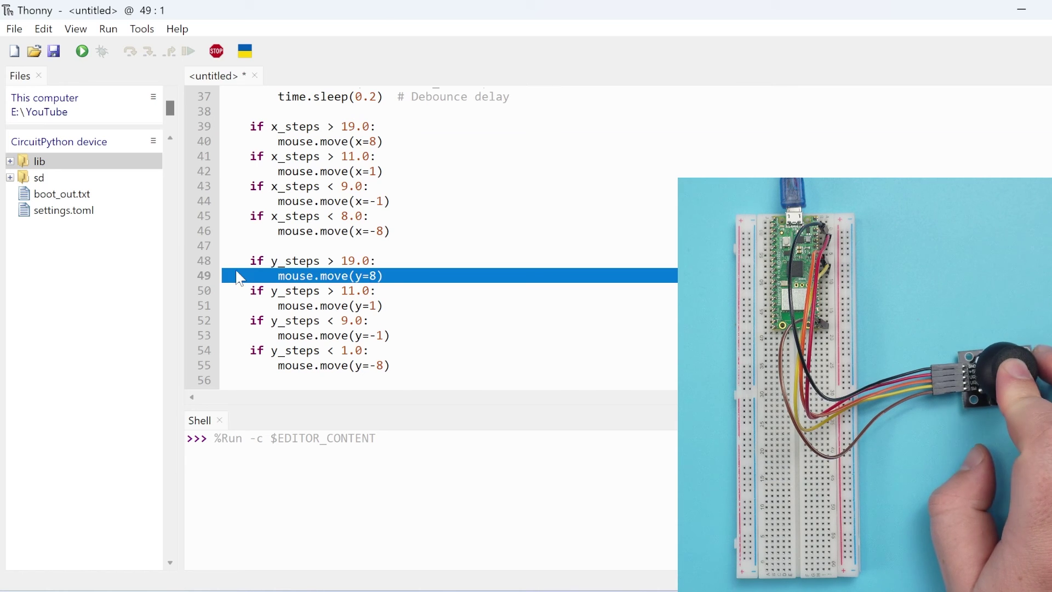